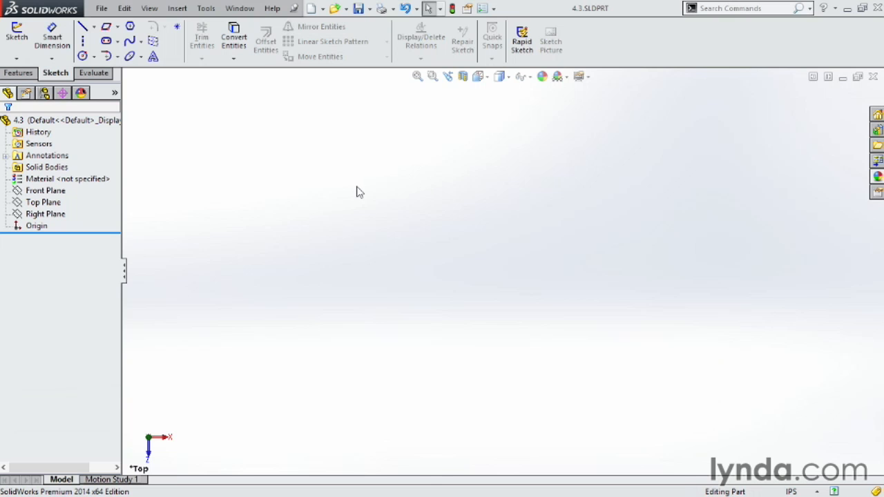
- Start a sketch on the Top Plane and draw an open, wavy four-point spline above and across the origin
{"action": "left_click", "coordinate": [142, 42]}
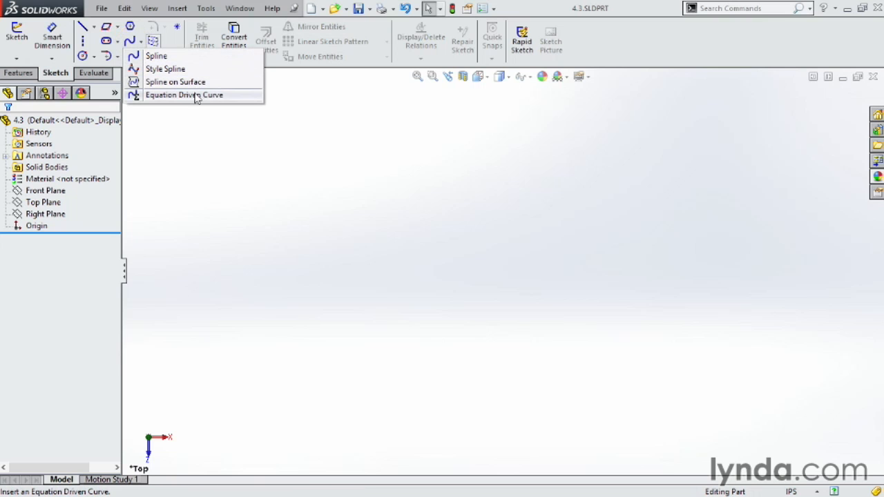
{"action": "left_click", "coordinate": [157, 56]}
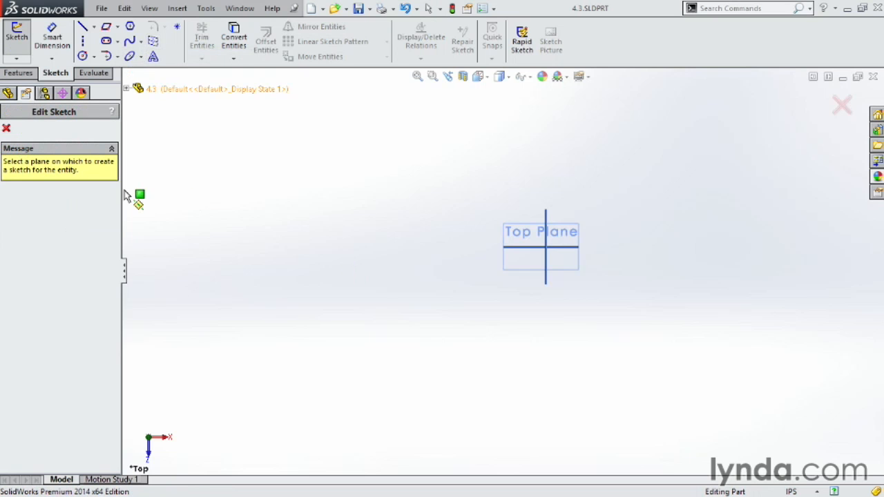
{"action": "left_click", "coordinate": [529, 229]}
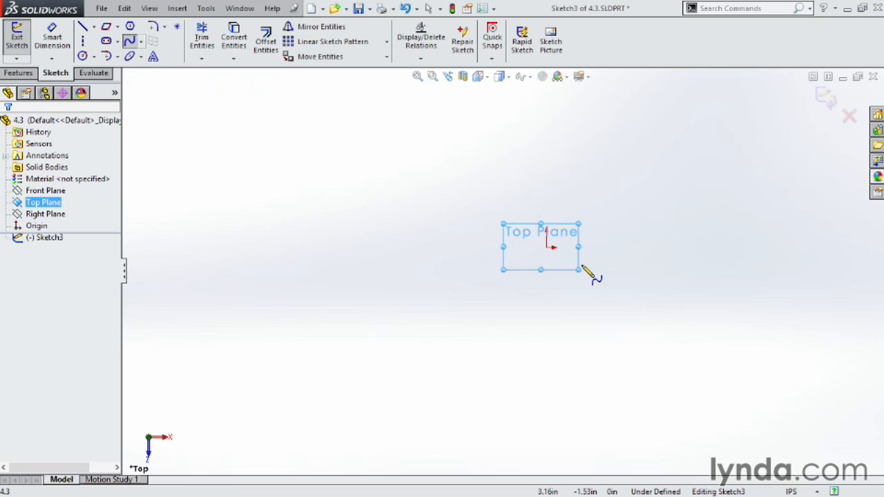
{"action": "scroll", "coordinate": [582, 270], "scroll_direction": "down", "scroll_amount": 8}
{"action": "scroll", "coordinate": [501, 288], "scroll_direction": "up", "scroll_amount": 4}
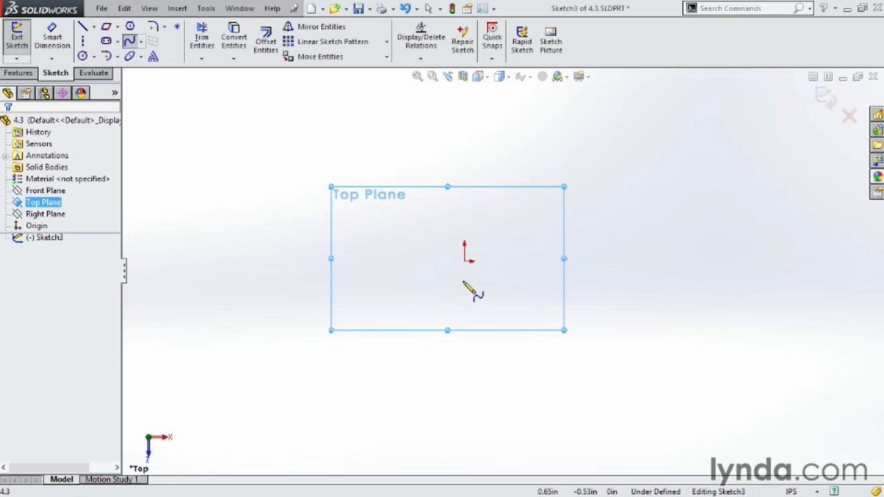
{"action": "left_click", "coordinate": [287, 251]}
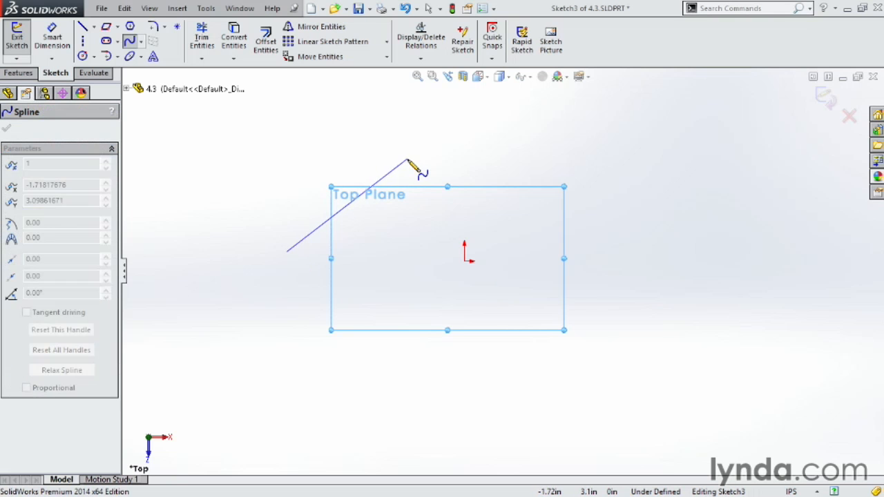
{"action": "left_click", "coordinate": [408, 161]}
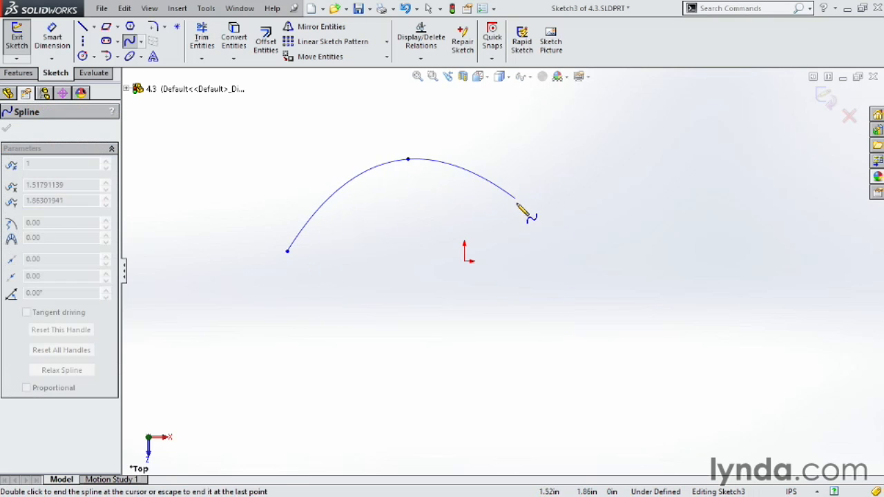
{"action": "left_click", "coordinate": [531, 236]}
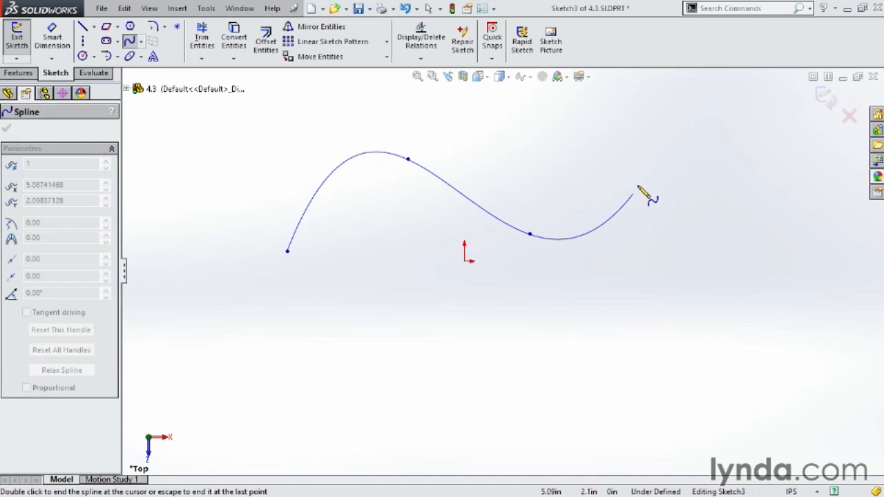
{"action": "left_click", "coordinate": [651, 146]}
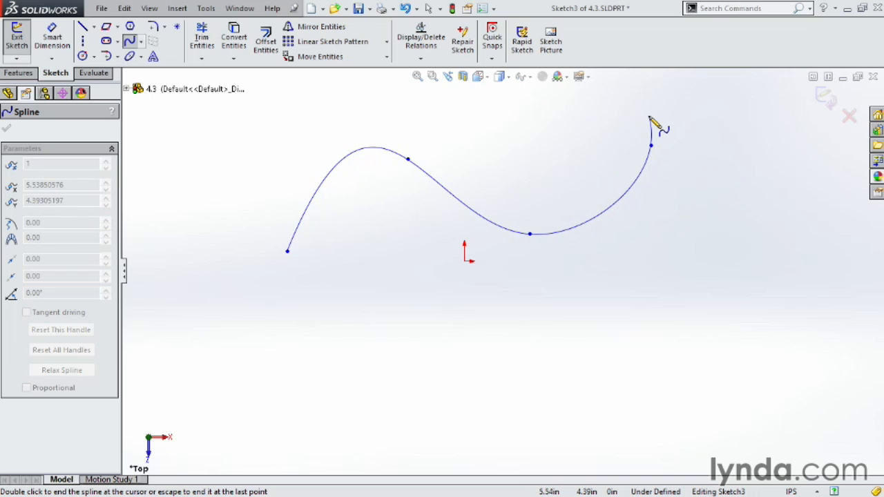
{"action": "key", "text": "Escape"}
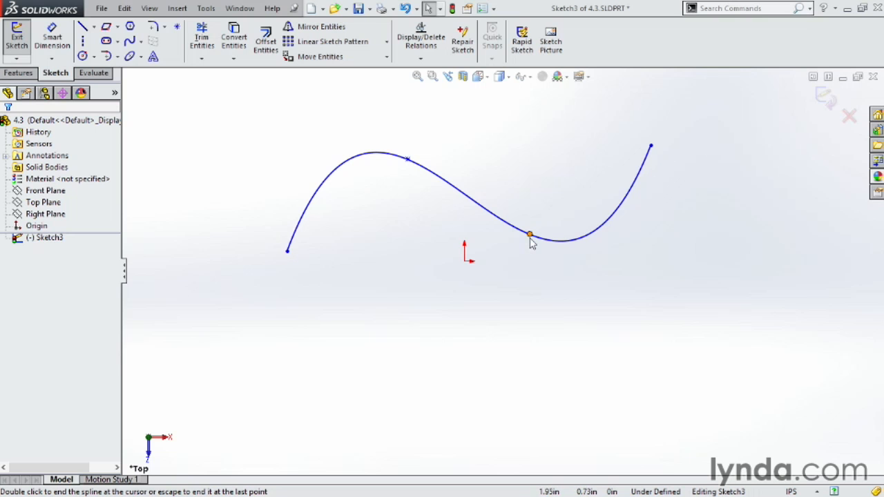
- Move the spline's third point to about X 2.87, Y 0.35 in and second to X -1.54, Y 2.77 in; adjust the second point's tangent handles
{"action": "left_click_drag", "start_coordinate": [530, 237], "coordinate": [551, 252]}
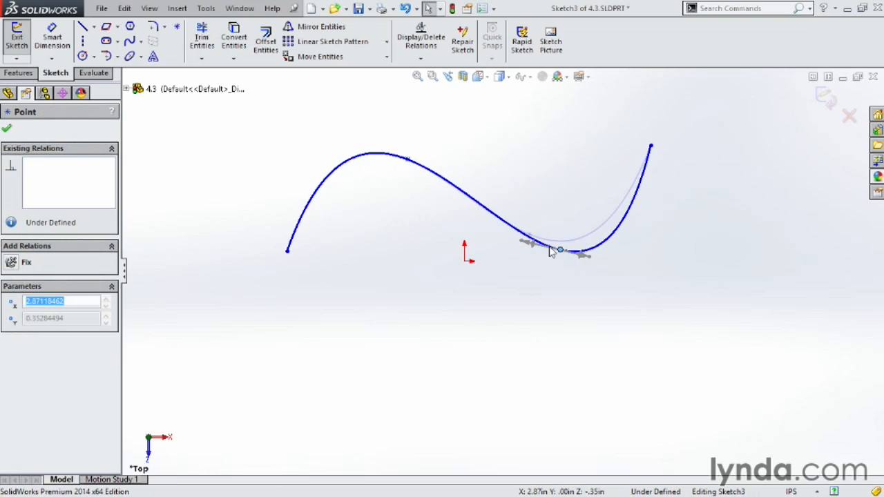
{"action": "mouse_move", "coordinate": [404, 154]}
{"action": "left_mouse_down"}
{"action": "mouse_move", "coordinate": [423, 110]}
{"action": "mouse_move", "coordinate": [406, 160]}
{"action": "mouse_move", "coordinate": [446, 187]}
{"action": "mouse_move", "coordinate": [414, 170]}
{"action": "left_mouse_up"}
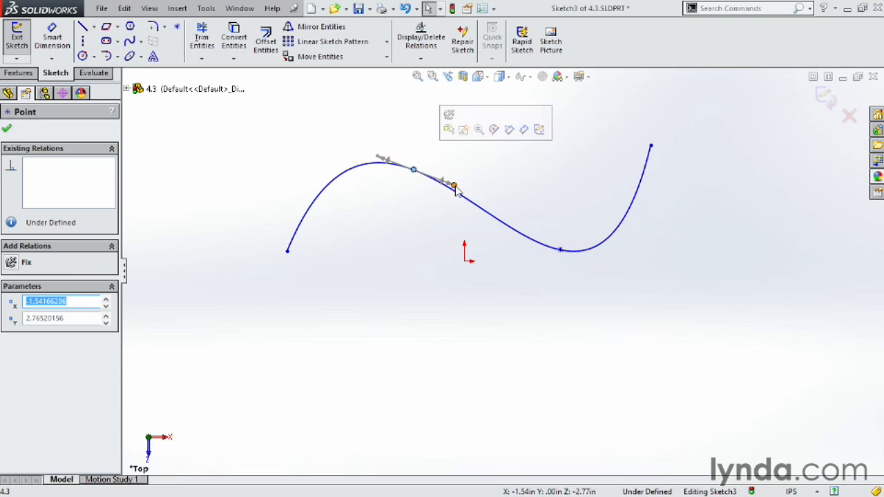
{"action": "scroll", "coordinate": [404, 190], "scroll_direction": "down", "scroll_amount": 1}
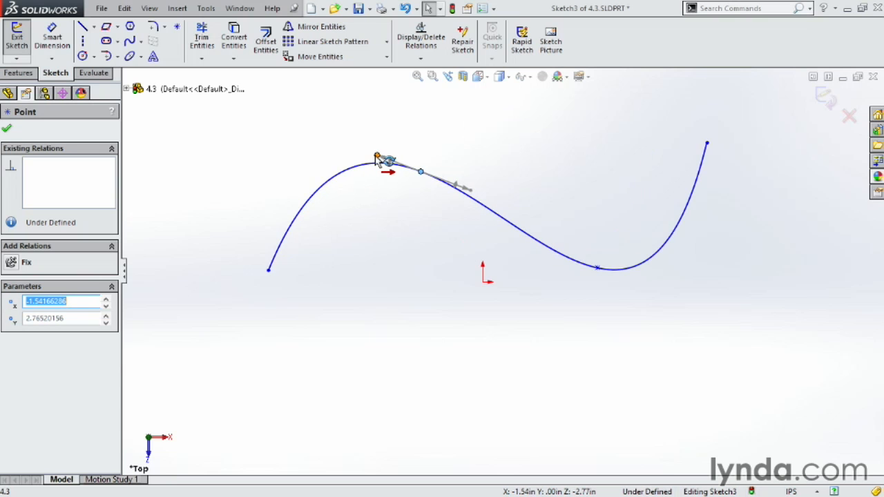
{"action": "left_click_drag", "start_coordinate": [376, 157], "coordinate": [308, 132]}
{"action": "left_click_drag", "start_coordinate": [464, 185], "coordinate": [488, 189]}
- Move the spline's third point to about X 2.68, Y -0.59 in and reshape the curve with the tangent handles there and at the final endpoint
{"action": "left_click_drag", "start_coordinate": [596, 269], "coordinate": [560, 318]}
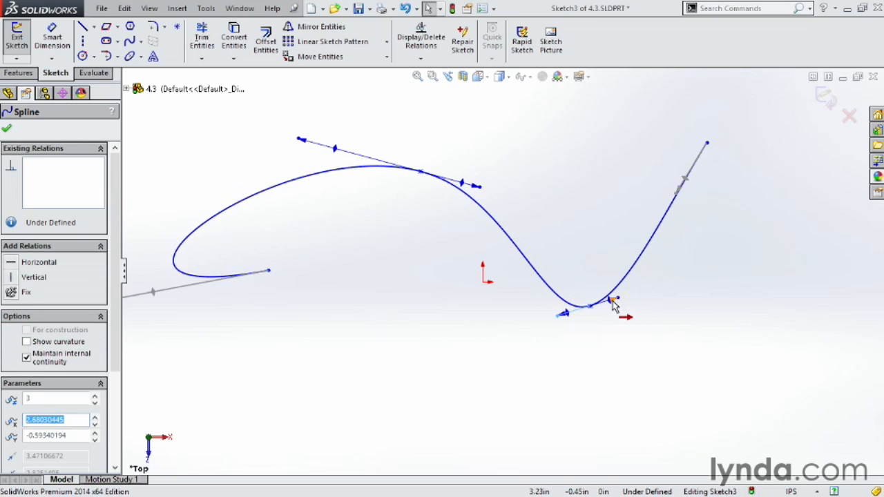
{"action": "left_click_drag", "start_coordinate": [624, 324], "coordinate": [627, 322]}
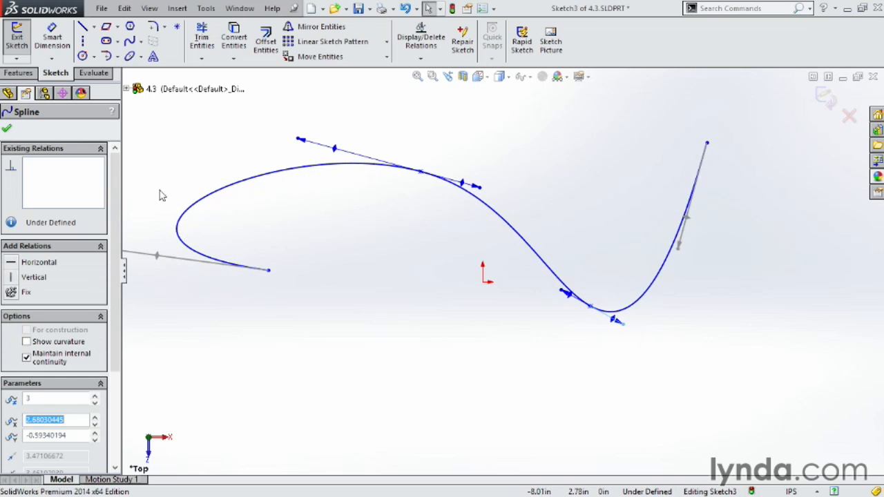
{"action": "left_click_drag", "start_coordinate": [683, 251], "coordinate": [755, 271]}
{"action": "left_click_drag", "start_coordinate": [617, 323], "coordinate": [528, 284]}
- Move the spline's second point to about X -1.68, Y 3.02 in and its start point to about X -5.91, Y -0.33 in
{"action": "mouse_move", "coordinate": [421, 172]}
{"action": "left_mouse_down"}
{"action": "mouse_move", "coordinate": [488, 164]}
{"action": "mouse_move", "coordinate": [415, 162]}
{"action": "left_mouse_up"}
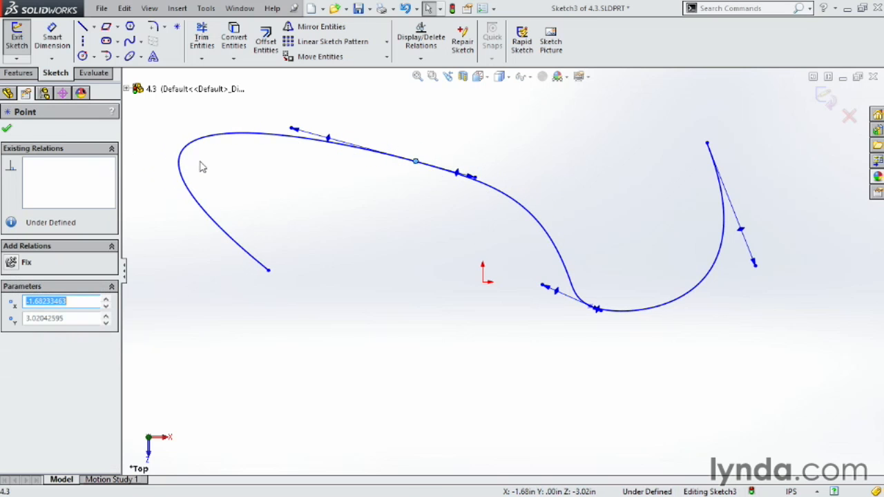
{"action": "left_click_drag", "start_coordinate": [268, 276], "coordinate": [245, 295]}
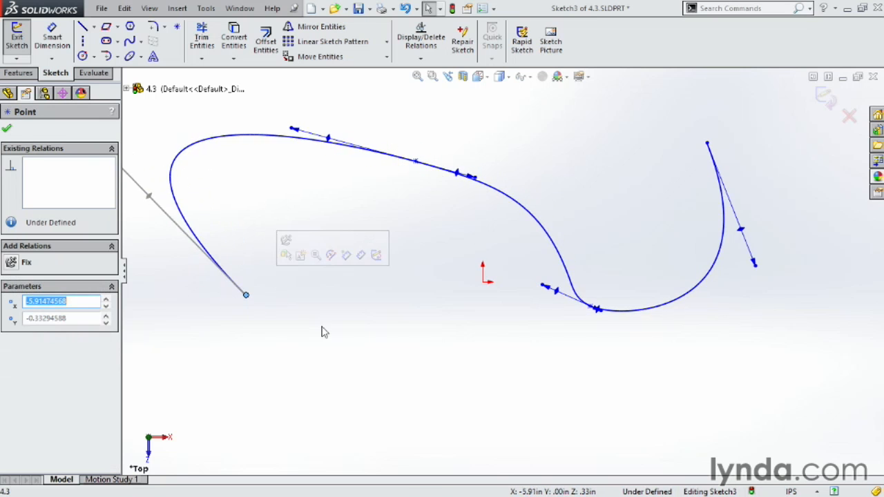
{"action": "scroll", "coordinate": [523, 332], "scroll_direction": "up", "scroll_amount": 5}
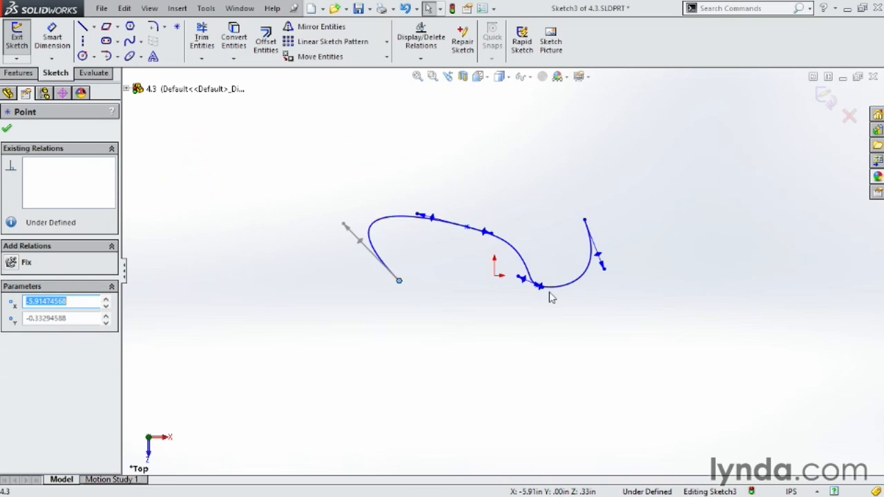
{"action": "scroll", "coordinate": [556, 296], "scroll_direction": "down", "scroll_amount": 3}
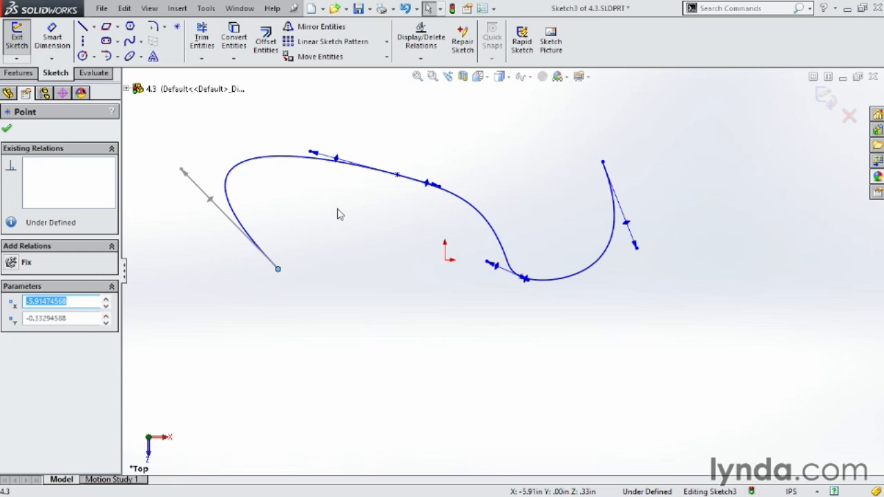
{"action": "left_click", "coordinate": [6, 127]}
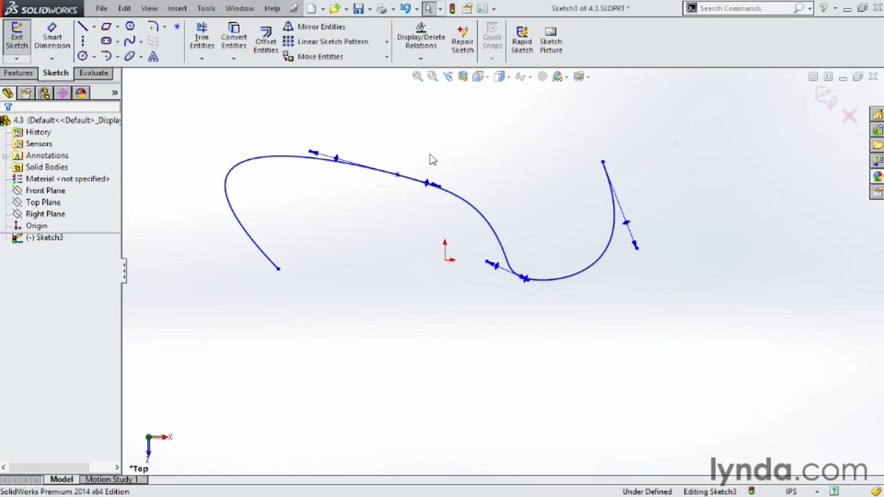
{"action": "right_click", "coordinate": [465, 208]}
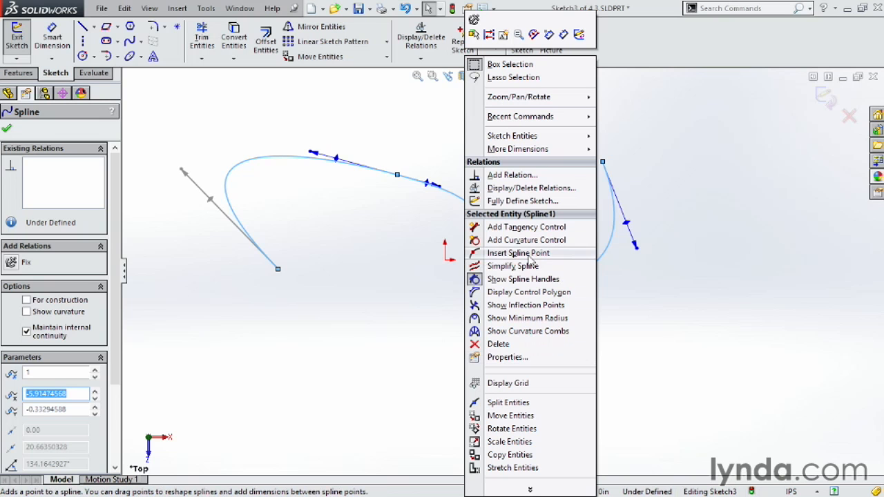
{"action": "left_click", "coordinate": [672, 222]}
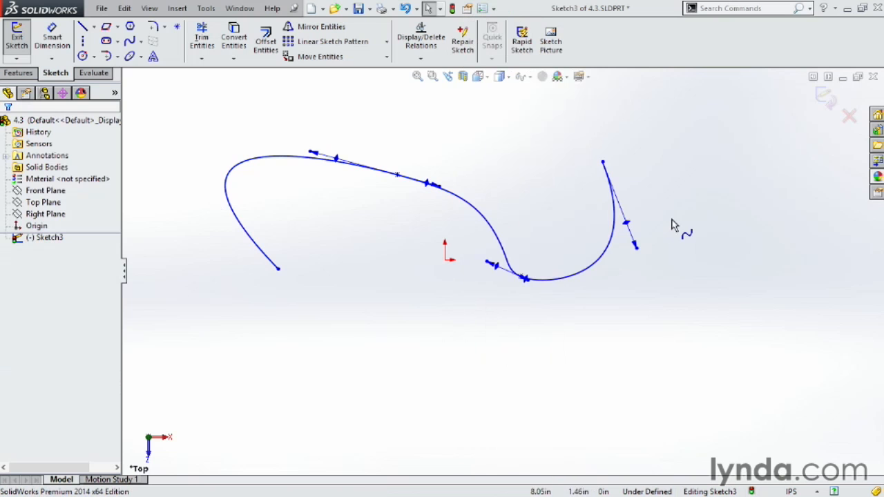
- Show the spline's curvature combs with a scale of 21 and a density of 292
{"action": "left_click", "coordinate": [458, 205]}
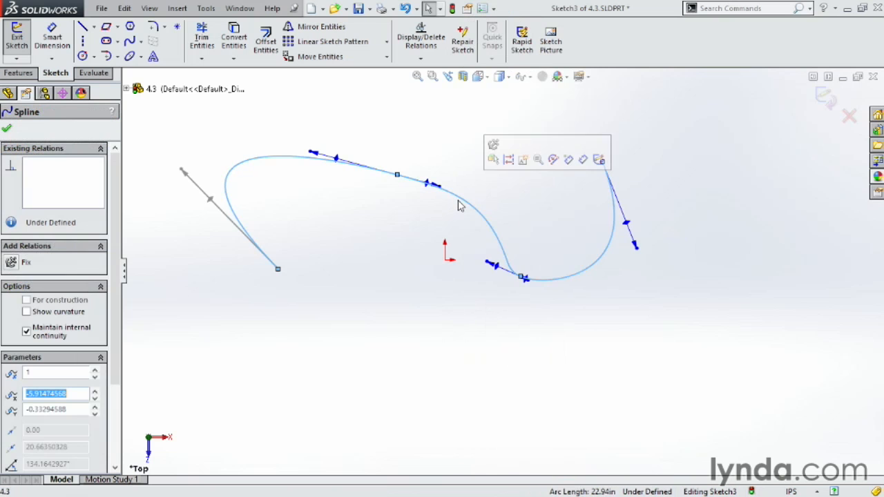
{"action": "left_click", "coordinate": [27, 313]}
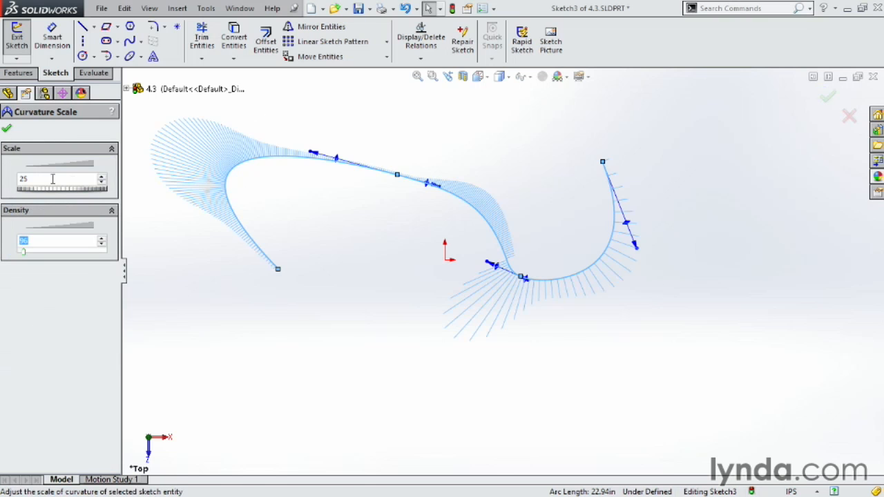
{"action": "left_click_drag", "start_coordinate": [63, 197], "coordinate": [59, 200]}
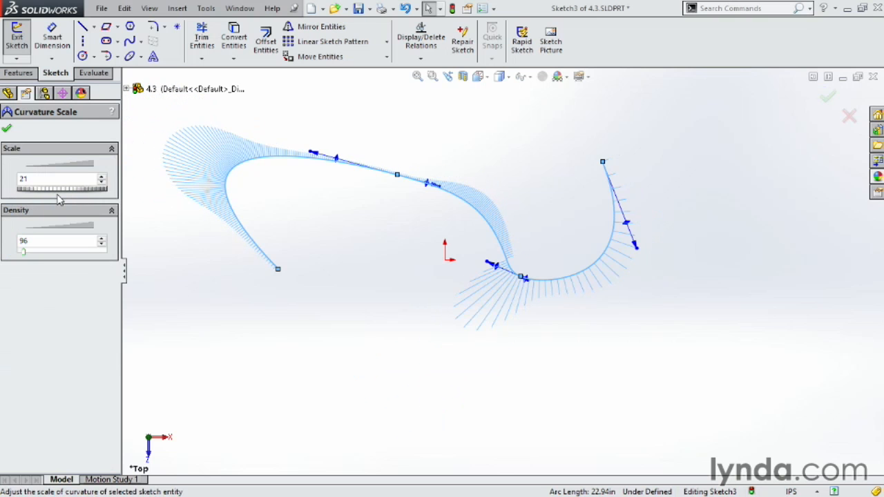
{"action": "left_click_drag", "start_coordinate": [26, 254], "coordinate": [49, 255]}
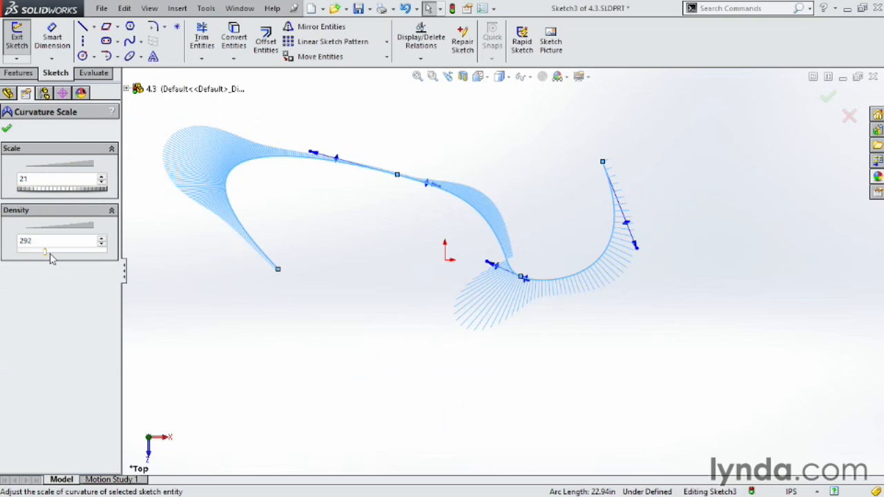
{"action": "left_click", "coordinate": [6, 129]}
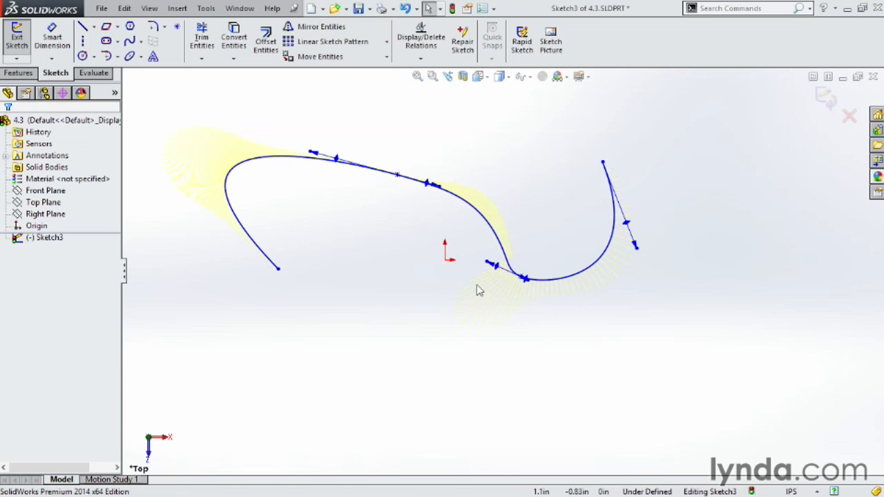
- Try a small adjustment of the tangent handle at the spline's third point and undo it
{"action": "mouse_move", "coordinate": [487, 269]}
{"action": "left_mouse_down"}
{"action": "mouse_move", "coordinate": [493, 280]}
{"action": "mouse_move", "coordinate": [498, 272]}
{"action": "mouse_move", "coordinate": [488, 268]}
{"action": "left_mouse_up"}
{"action": "key", "text": "ctrl+z"}
- Delete the entire spline from the sketch
{"action": "scroll", "coordinate": [553, 325], "scroll_direction": "up", "scroll_amount": 3}
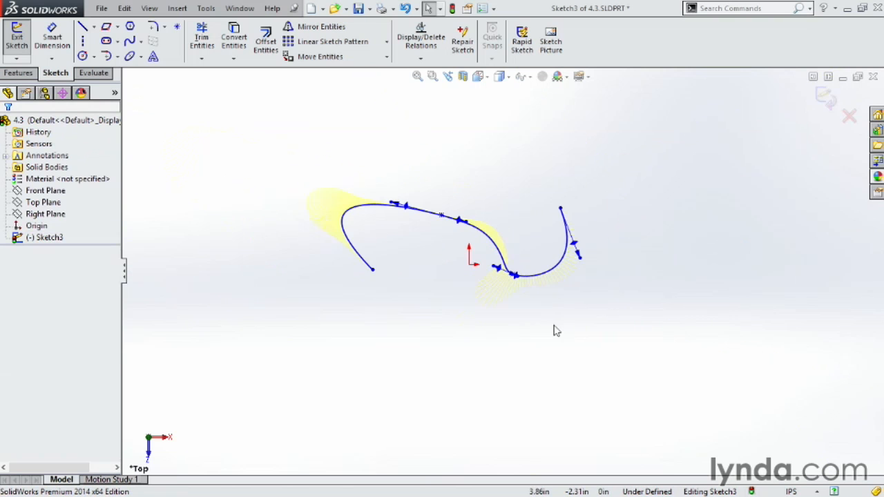
{"action": "scroll", "coordinate": [553, 317], "scroll_direction": "down", "scroll_amount": 2}
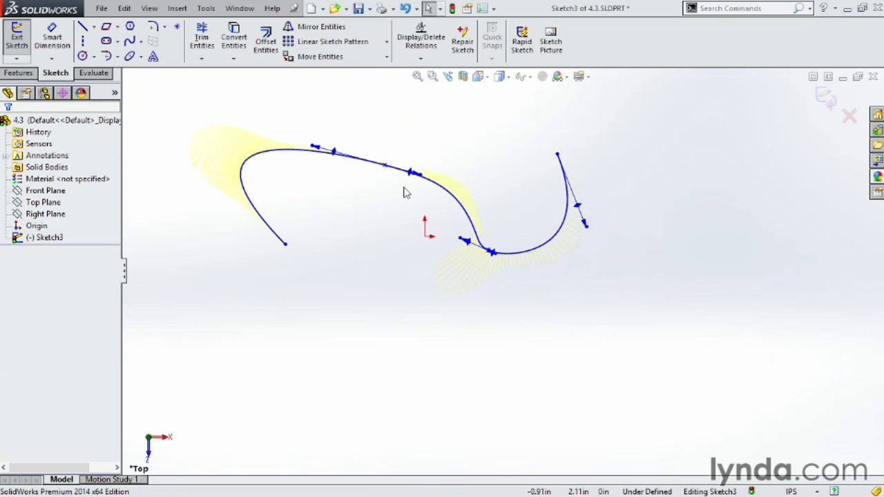
{"action": "mouse_move", "coordinate": [165, 109]}
{"action": "left_mouse_down"}
{"action": "mouse_move", "coordinate": [500, 218]}
{"action": "mouse_move", "coordinate": [657, 308]}
{"action": "mouse_move", "coordinate": [648, 313]}
{"action": "left_mouse_up"}
{"action": "key", "text": "Delete"}
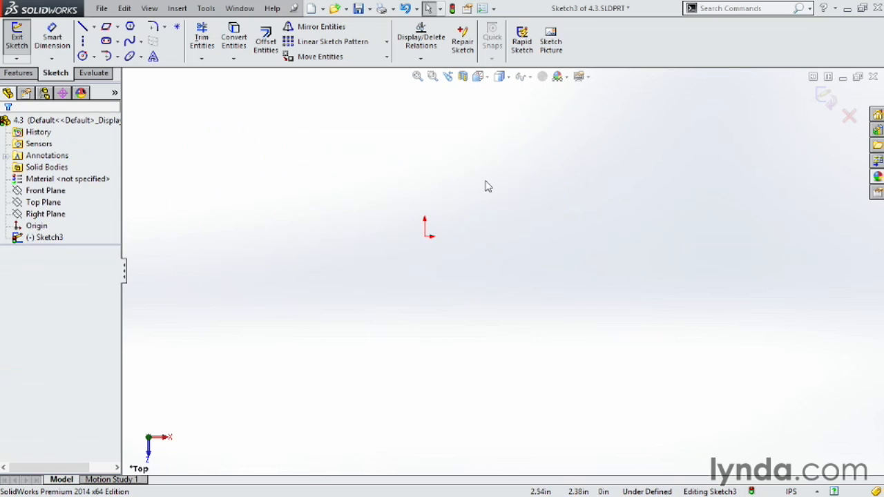
- Draw a style spline with four control vertices zigzagging up, down and up across the sketch, passing just below the origin
{"action": "left_click", "coordinate": [140, 41]}
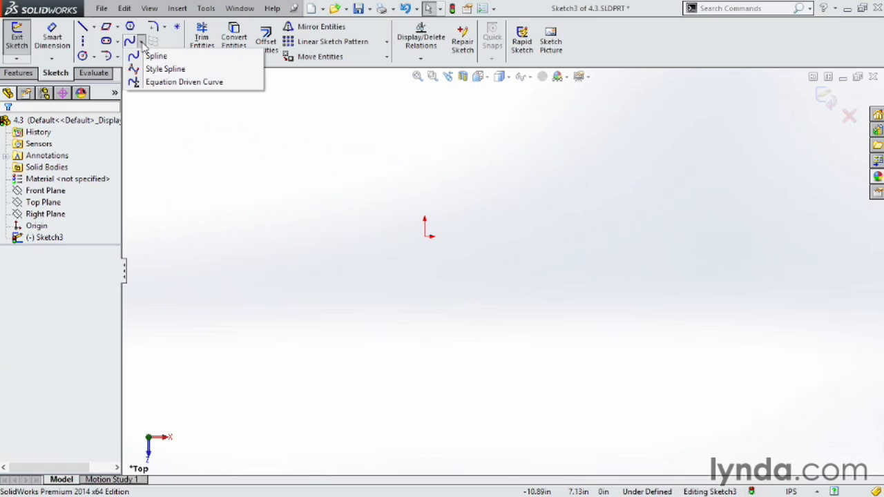
{"action": "left_click", "coordinate": [150, 72]}
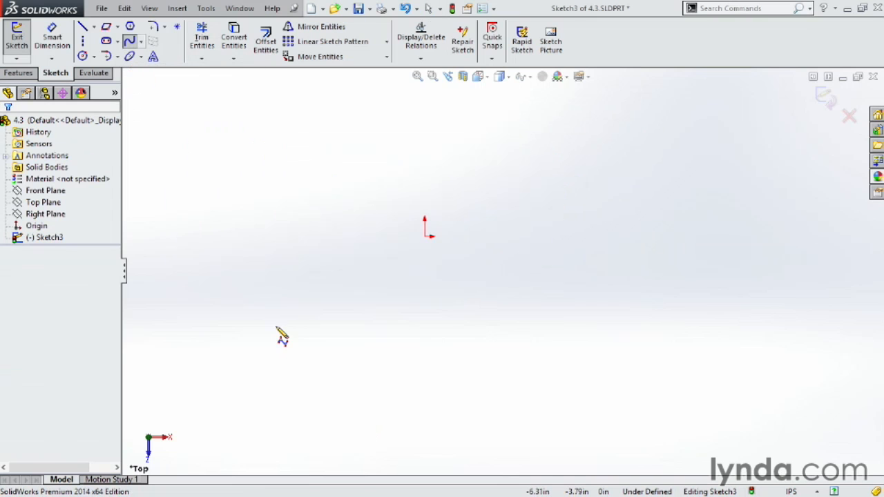
{"action": "left_click", "coordinate": [277, 296]}
{"action": "left_click", "coordinate": [398, 162]}
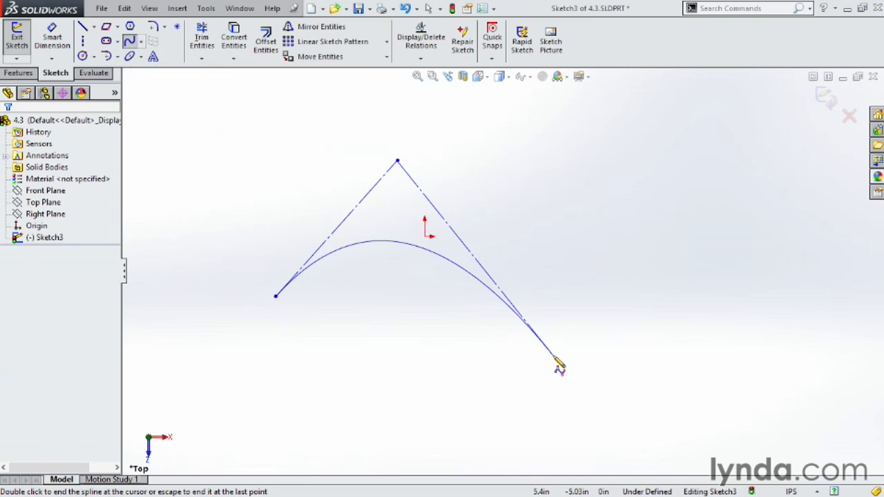
{"action": "left_click", "coordinate": [519, 348]}
{"action": "left_click", "coordinate": [679, 193]}
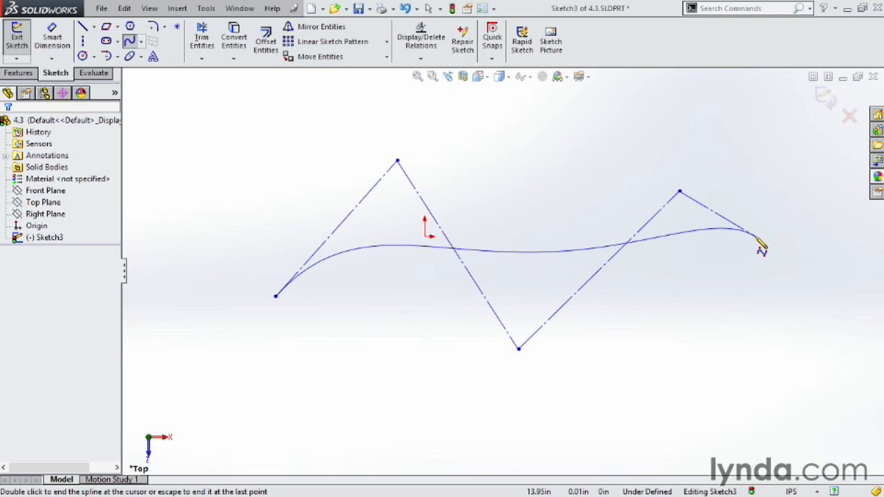
{"action": "key", "text": "Escape"}
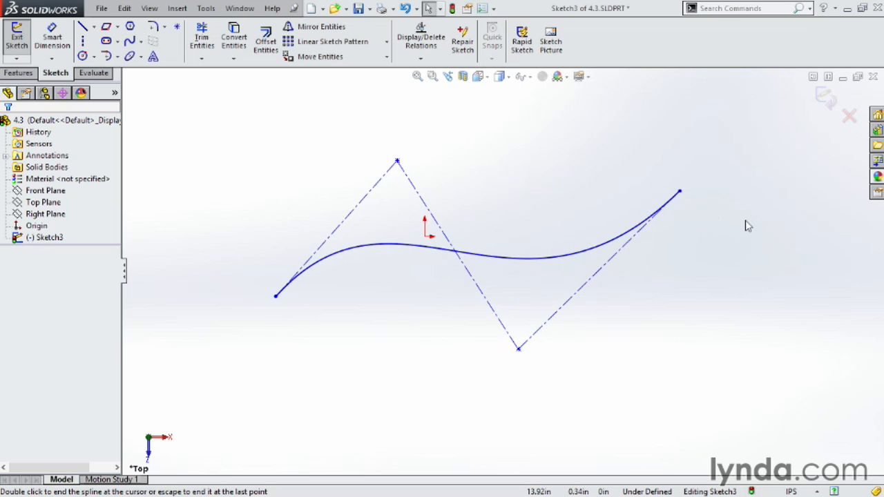
- Reshape the style spline by moving its third control vertex down and outward and its second vertex to about X -5.46, Y 4.59 in
{"action": "left_click_drag", "start_coordinate": [519, 349], "coordinate": [588, 399]}
{"action": "left_click_drag", "start_coordinate": [398, 161], "coordinate": [299, 132]}
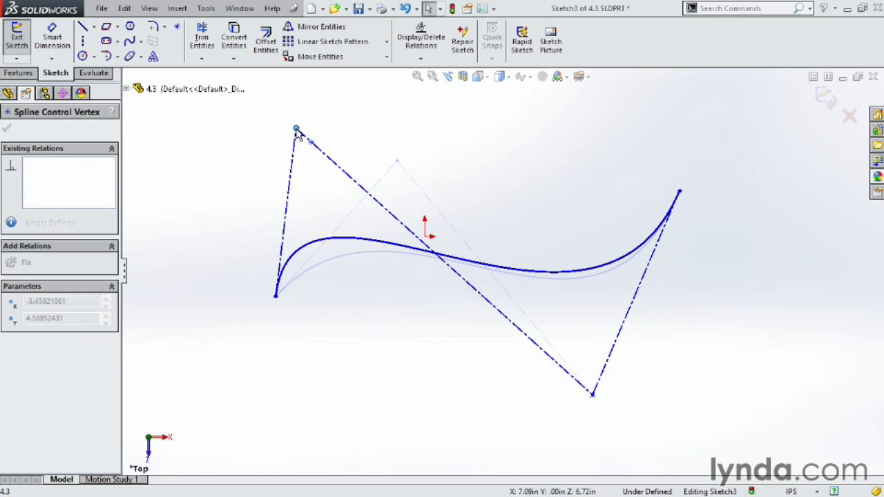
- Reshape the style spline by moving its start point to about X -7.42, Y -5.81 in and its end point to about X 10.62, Y 1.94 in
{"action": "left_click_drag", "start_coordinate": [276, 296], "coordinate": [250, 373]}
{"action": "left_click_drag", "start_coordinate": [339, 169], "coordinate": [373, 200]}
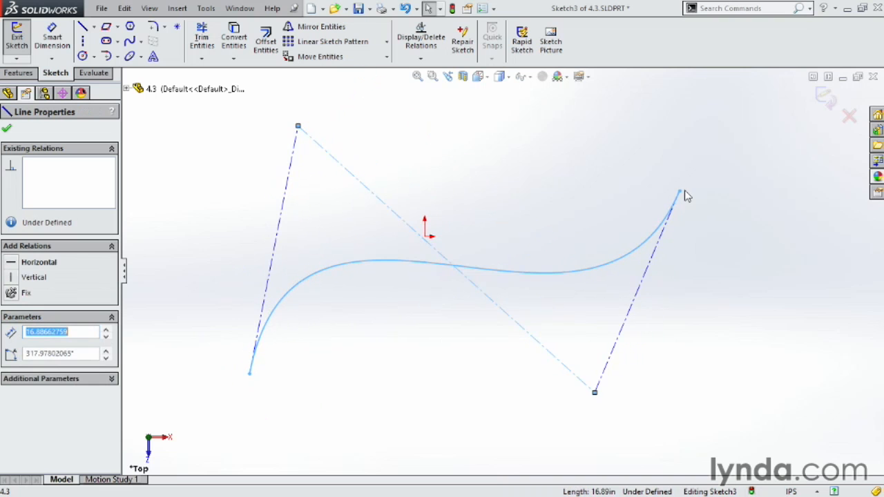
{"action": "mouse_move", "coordinate": [683, 196]}
{"action": "left_mouse_down"}
{"action": "mouse_move", "coordinate": [758, 282]}
{"action": "mouse_move", "coordinate": [678, 193]}
{"action": "left_mouse_up"}
{"action": "left_click", "coordinate": [734, 270]}
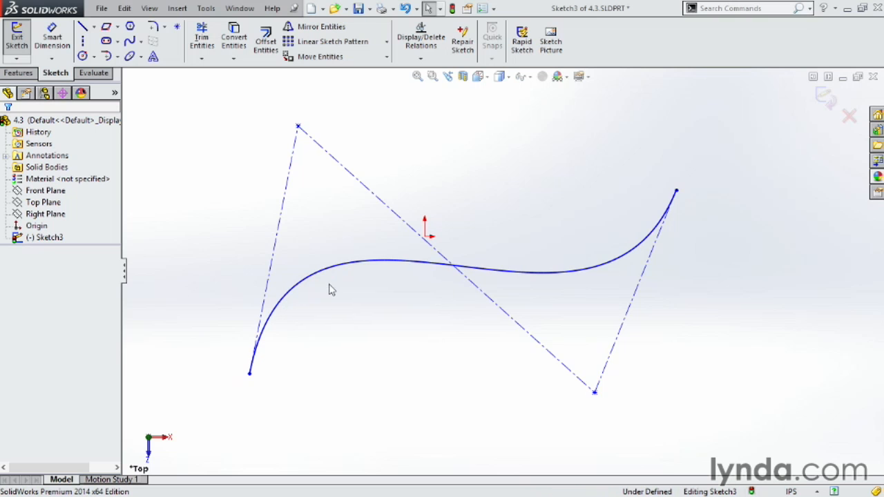
- Check the style spline's overall arc length with Smart Dimension without placing a dimension
{"action": "left_click", "coordinate": [52, 38]}
{"action": "left_click", "coordinate": [352, 265]}
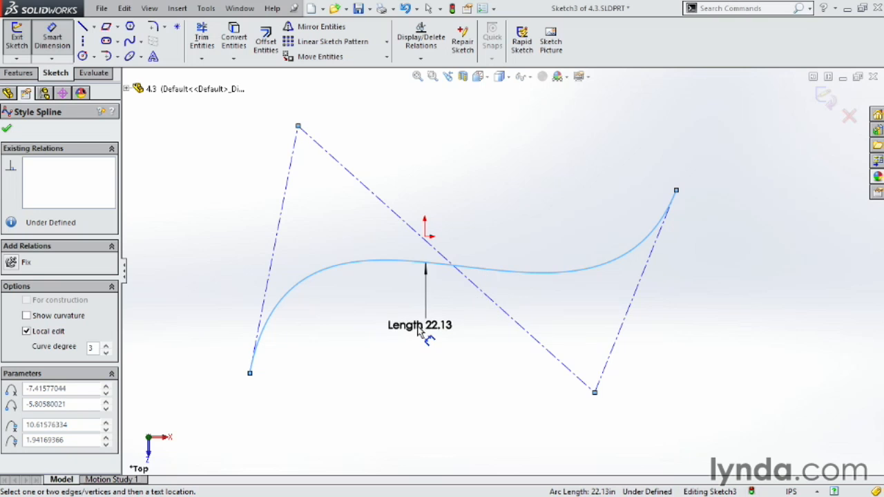
{"action": "key", "text": "Escape"}
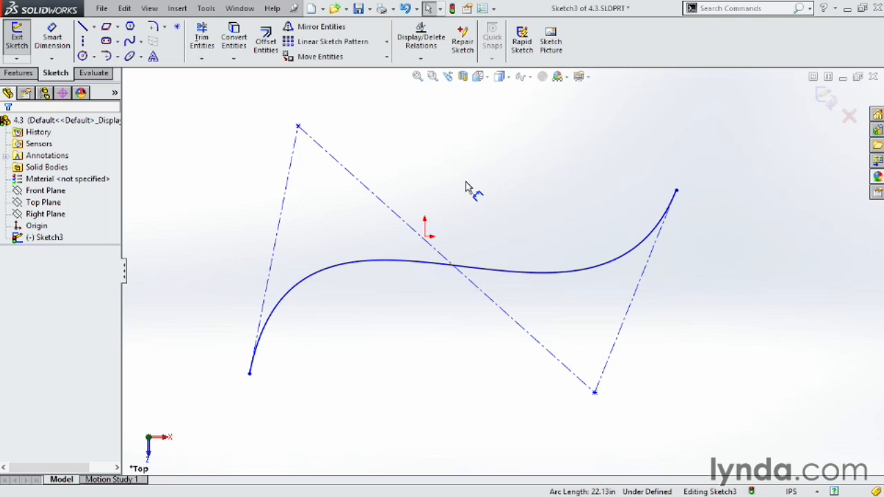
- Close the style spline sketch and start a new sketch on the Top Plane
{"action": "left_click", "coordinate": [828, 101]}
{"action": "left_click", "coordinate": [48, 237]}
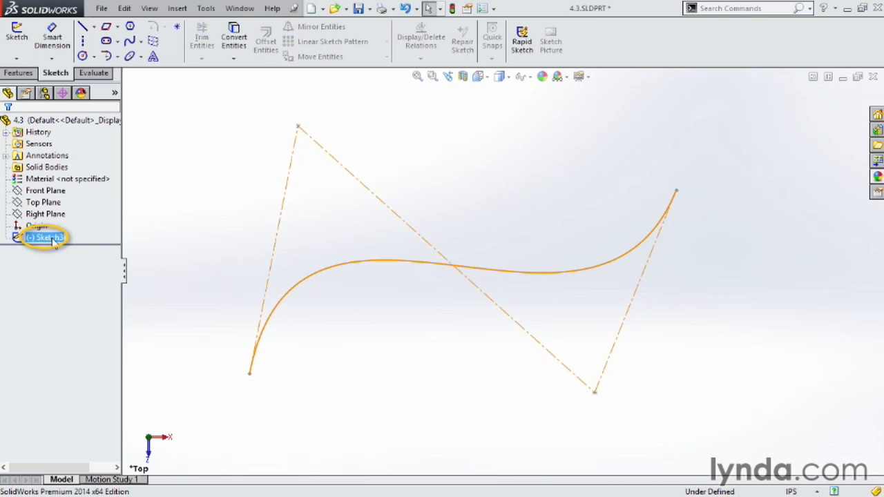
{"action": "left_click", "coordinate": [136, 199]}
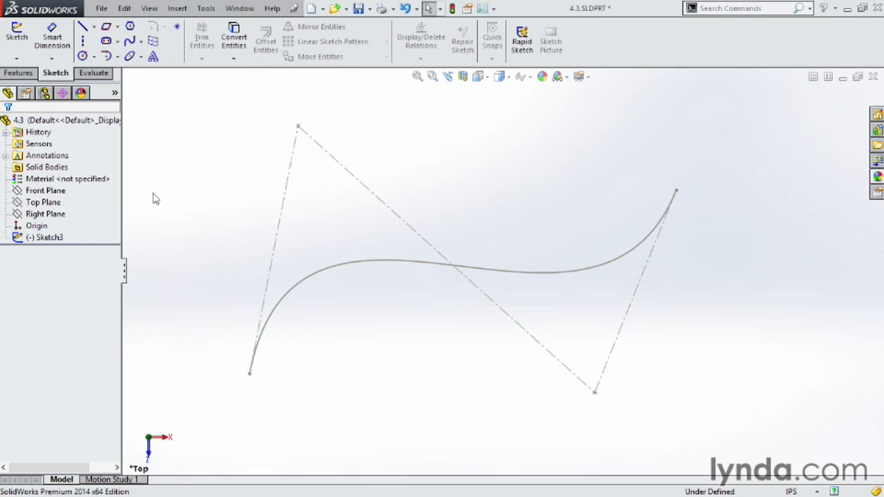
{"action": "left_click", "coordinate": [24, 205]}
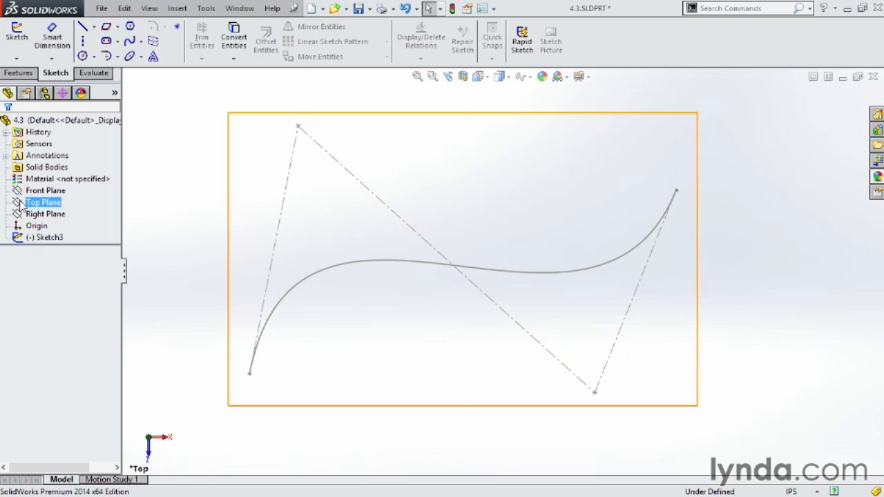
{"action": "left_click", "coordinate": [29, 184]}
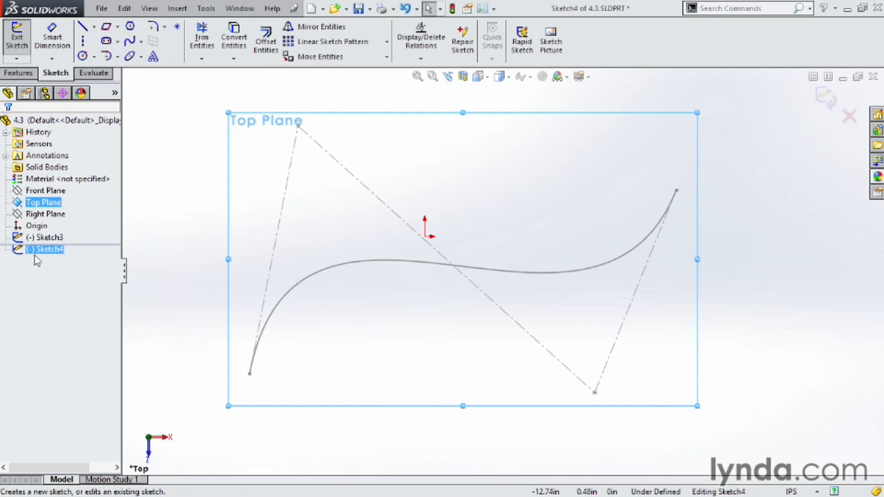
{"action": "left_click", "coordinate": [141, 238]}
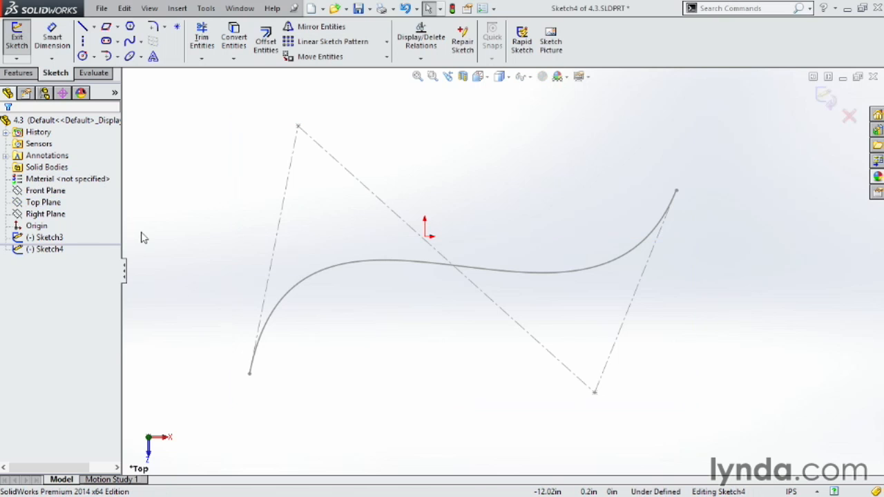
- Trace the start of the style spline with a 3 Point Arc of about 6.74 in radius, beginning at its lower endpoint
{"action": "left_click", "coordinate": [117, 57]}
{"action": "left_click", "coordinate": [130, 97]}
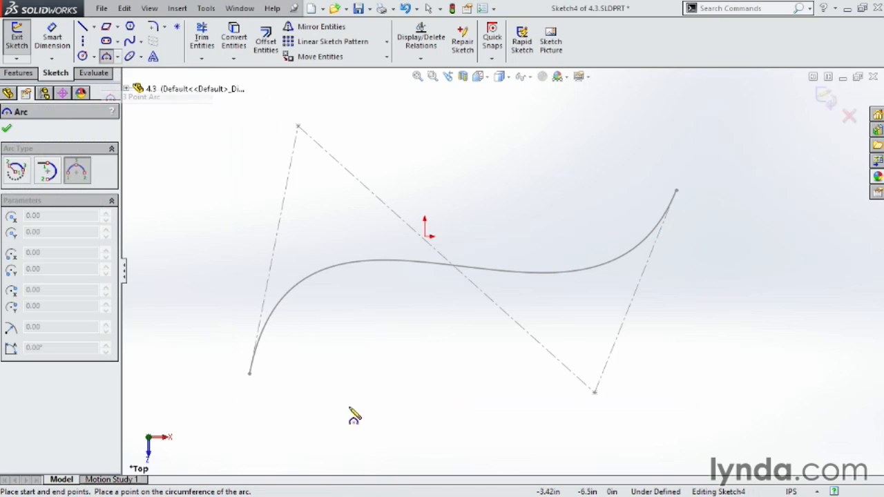
{"action": "left_click", "coordinate": [250, 373]}
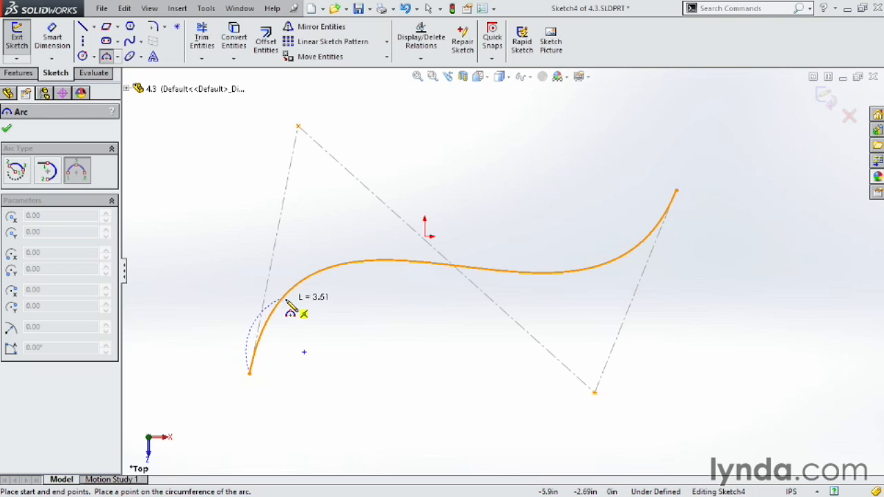
{"action": "left_click", "coordinate": [285, 299]}
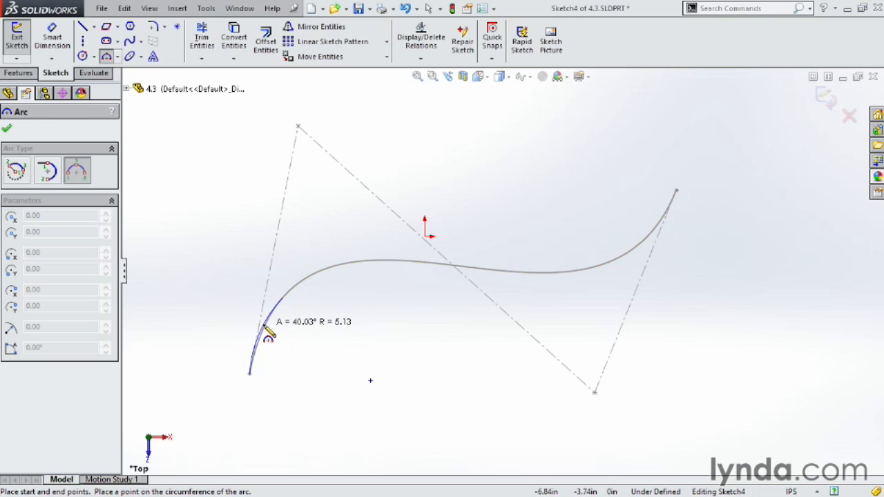
{"action": "left_click", "coordinate": [270, 335]}
{"action": "key", "text": "Escape"}
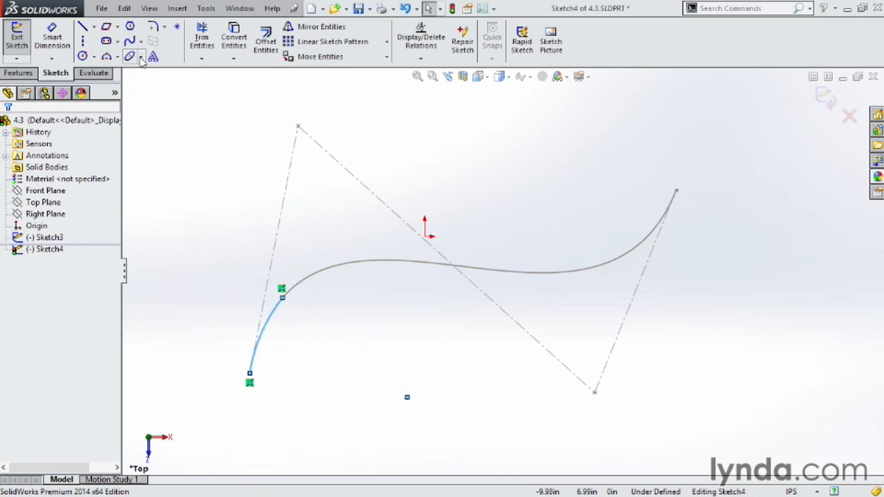
- Chain three tangent arcs along the spline from the first arc's end to the crest of the curve
{"action": "left_click", "coordinate": [118, 57]}
{"action": "left_click", "coordinate": [138, 85]}
{"action": "scroll", "coordinate": [279, 295], "scroll_direction": "down", "scroll_amount": 5}
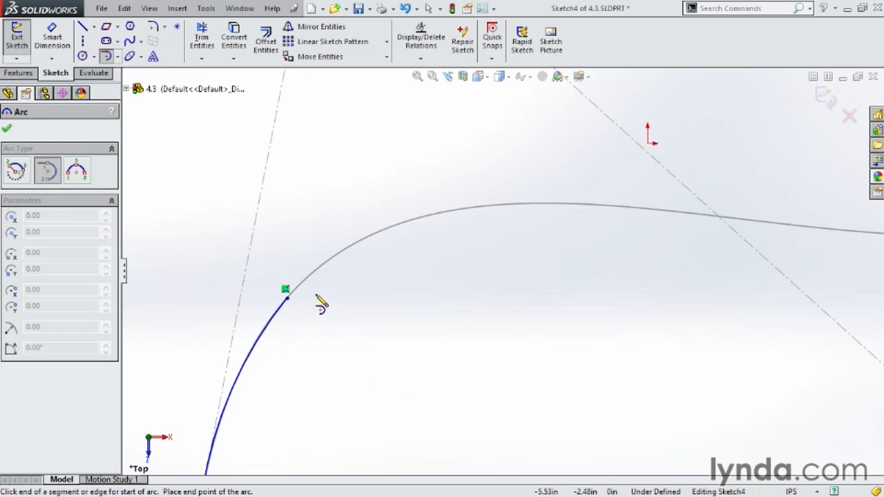
{"action": "left_click", "coordinate": [286, 298]}
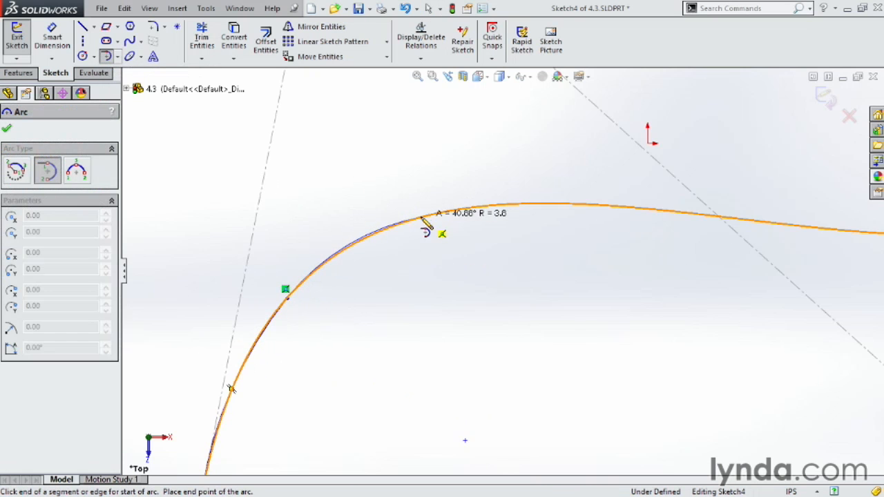
{"action": "left_click", "coordinate": [347, 247]}
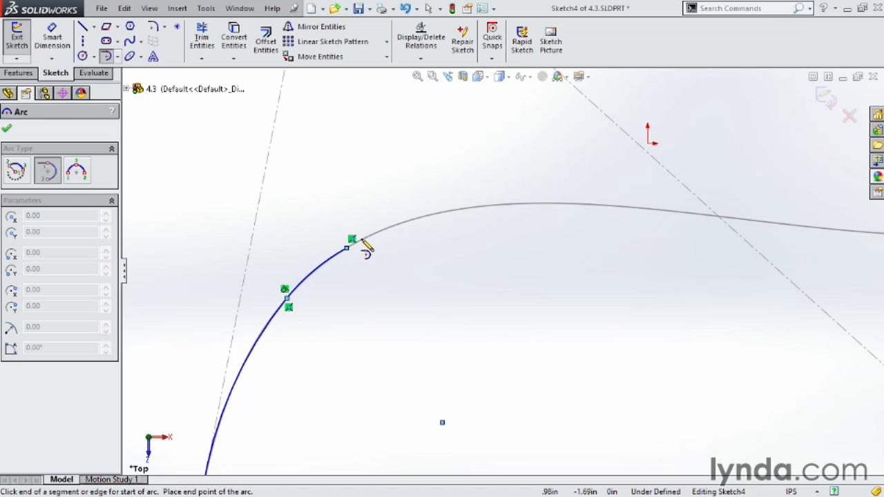
{"action": "left_click", "coordinate": [456, 211]}
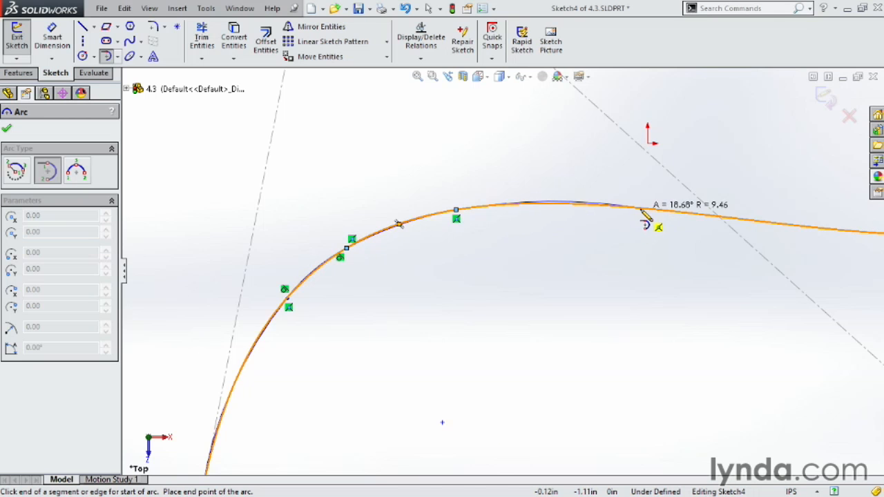
{"action": "left_click", "coordinate": [546, 203]}
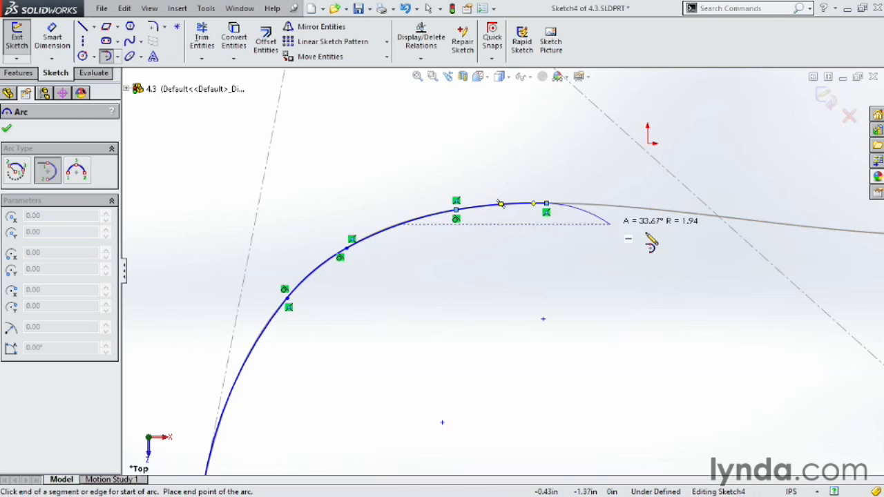
- Continue with four more tangent arcs along the spline, from the crest through the dip and partway up the final rise
{"action": "left_click", "coordinate": [719, 220]}
{"action": "scroll", "coordinate": [811, 269], "scroll_direction": "up", "scroll_amount": 2}
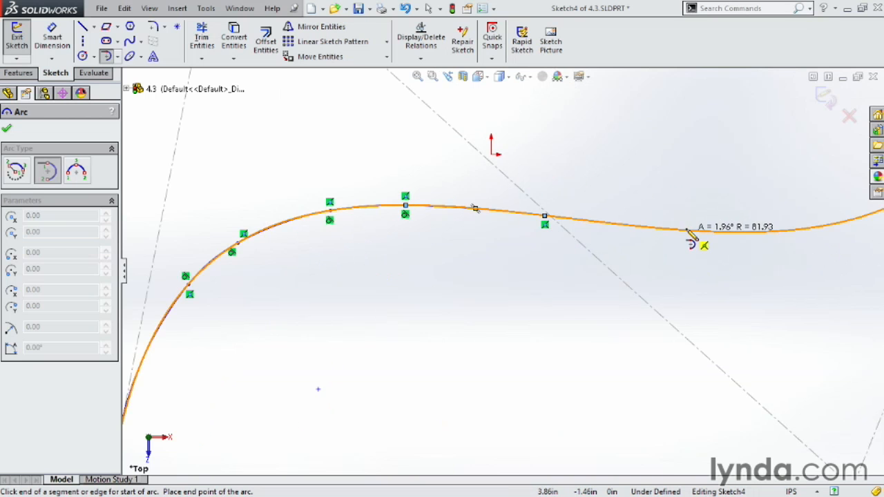
{"action": "scroll", "coordinate": [705, 252], "scroll_direction": "up", "scroll_amount": 3}
{"action": "scroll", "coordinate": [684, 266], "scroll_direction": "down", "scroll_amount": 2}
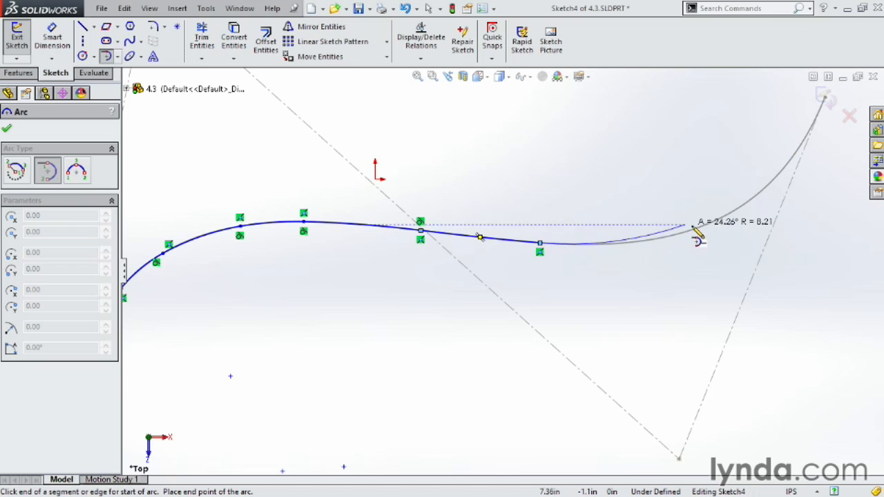
{"action": "left_click", "coordinate": [657, 241]}
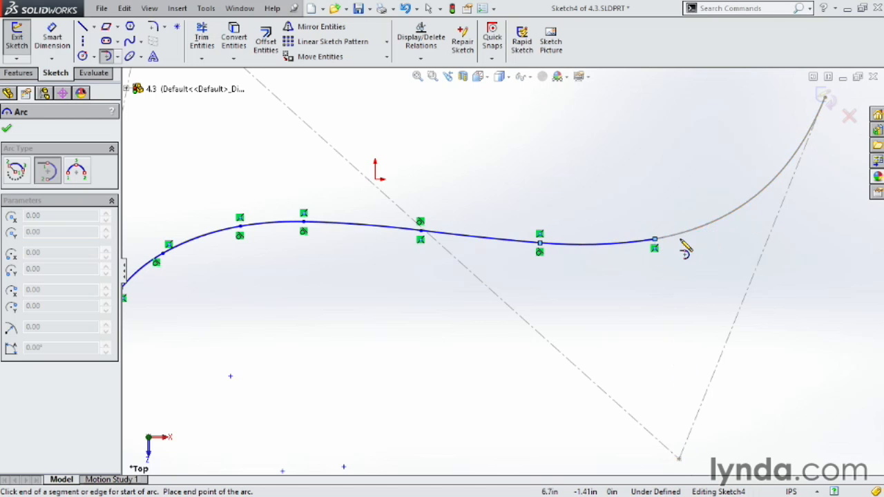
{"action": "left_click", "coordinate": [758, 196]}
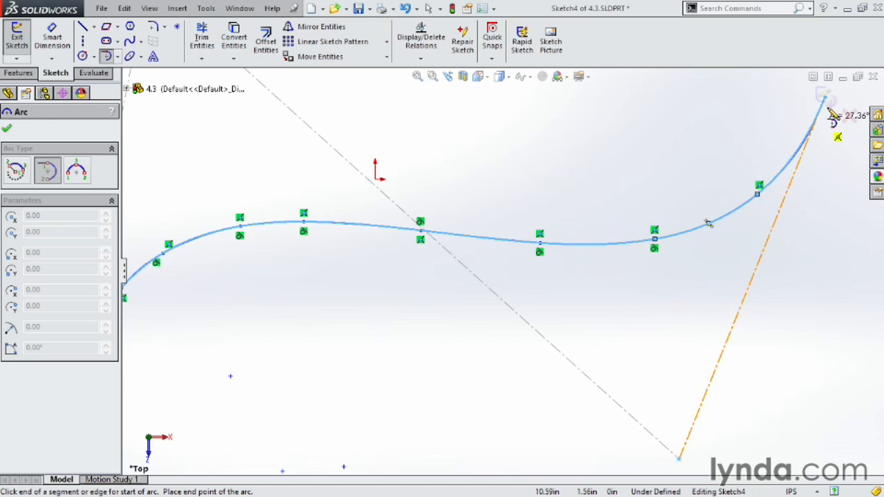
- Complete the tangent arc chain with two short arcs ending at the style spline's upper endpoint
{"action": "scroll", "coordinate": [826, 114], "scroll_direction": "down", "scroll_amount": 2}
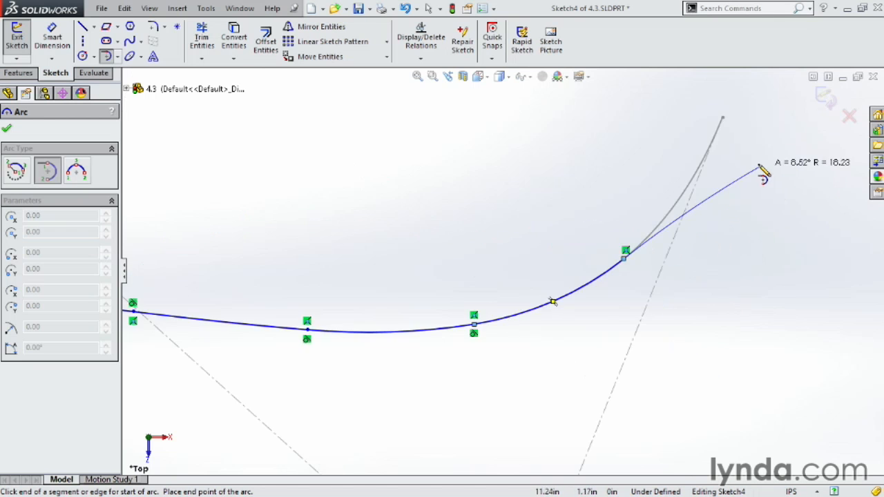
{"action": "left_click", "coordinate": [688, 187]}
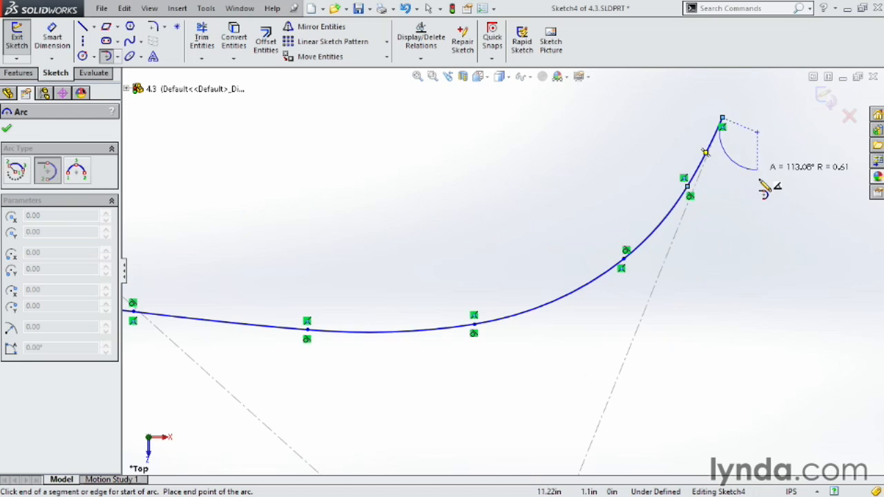
{"action": "left_click", "coordinate": [724, 118]}
{"action": "key", "text": "Escape"}
{"action": "key", "text": "f"}
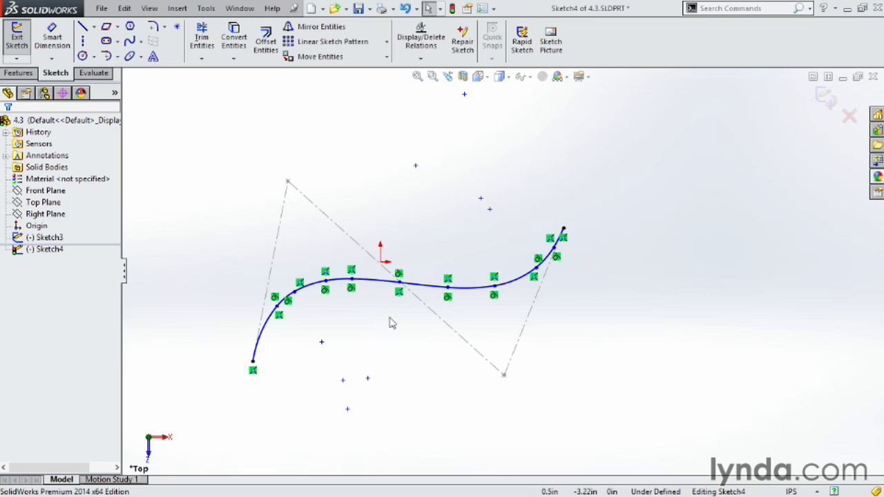
- Dimension the radii of the first two arcs at the lower end of the arc chain, keeping their drawn sizes
{"action": "scroll", "coordinate": [304, 333], "scroll_direction": "down", "scroll_amount": 3}
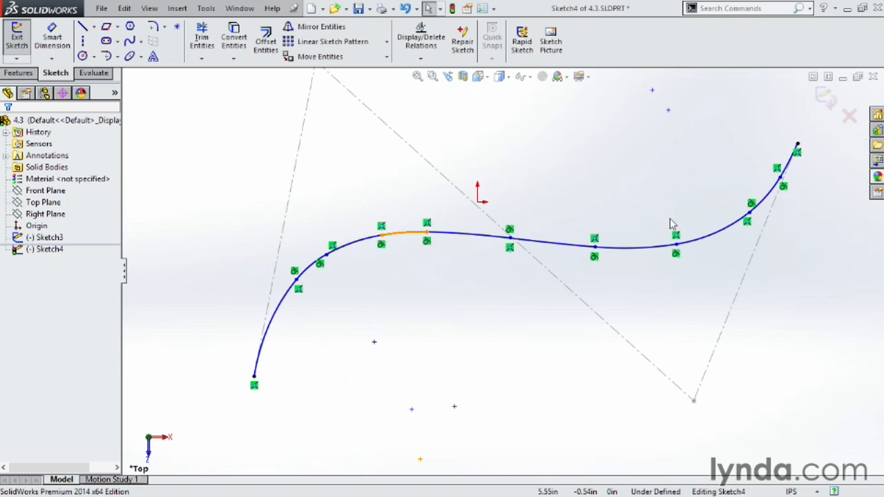
{"action": "left_click", "coordinate": [52, 38]}
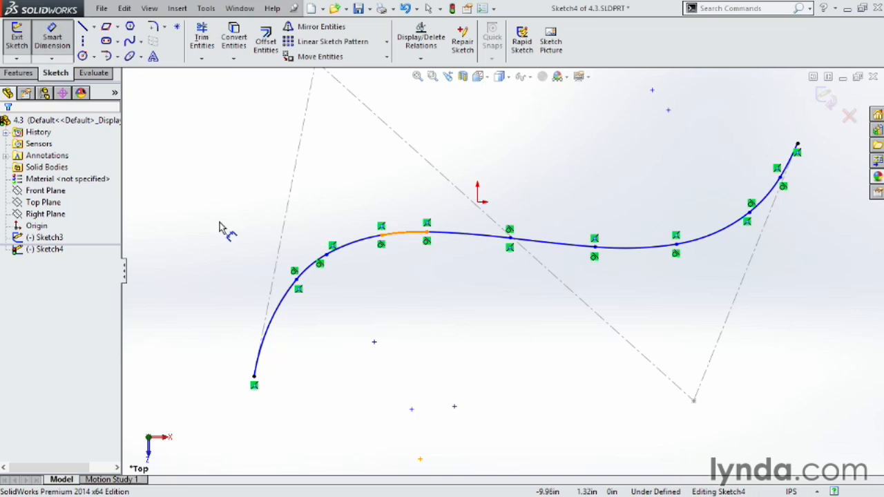
{"action": "left_click", "coordinate": [276, 318]}
{"action": "left_click", "coordinate": [304, 344]}
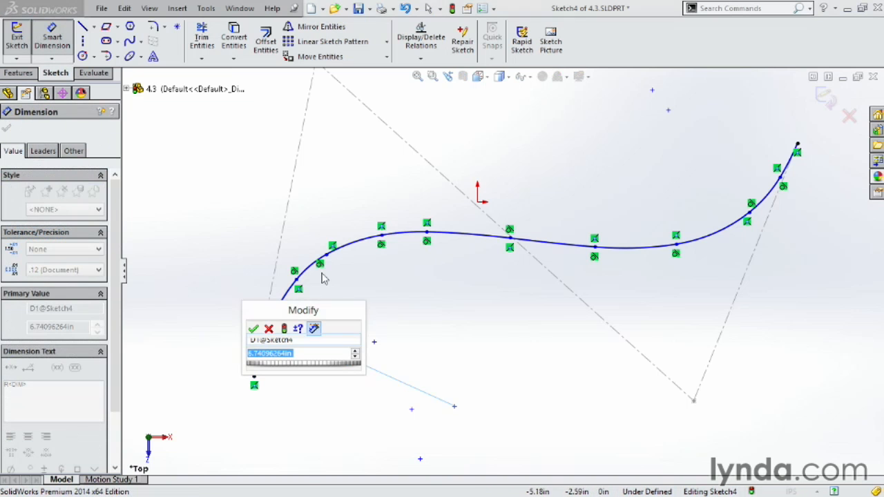
{"action": "left_click", "coordinate": [253, 329]}
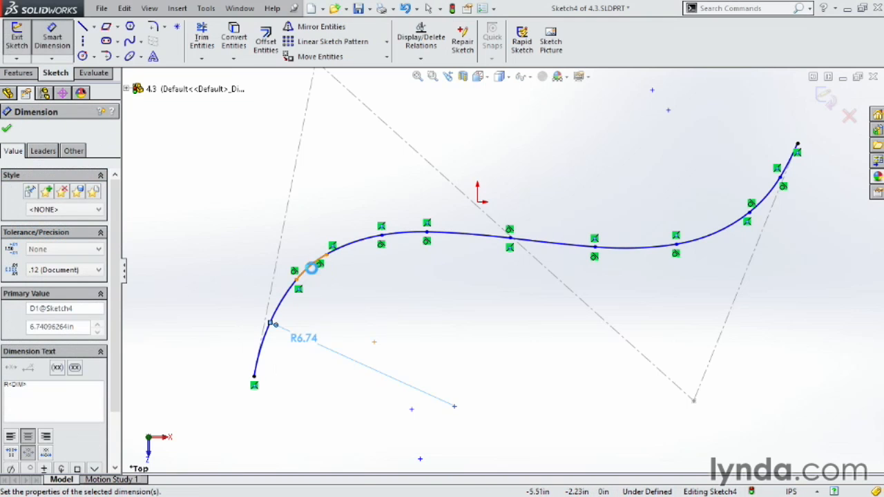
{"action": "left_click", "coordinate": [314, 266]}
{"action": "left_click", "coordinate": [331, 308]}
{"action": "left_click", "coordinate": [290, 296]}
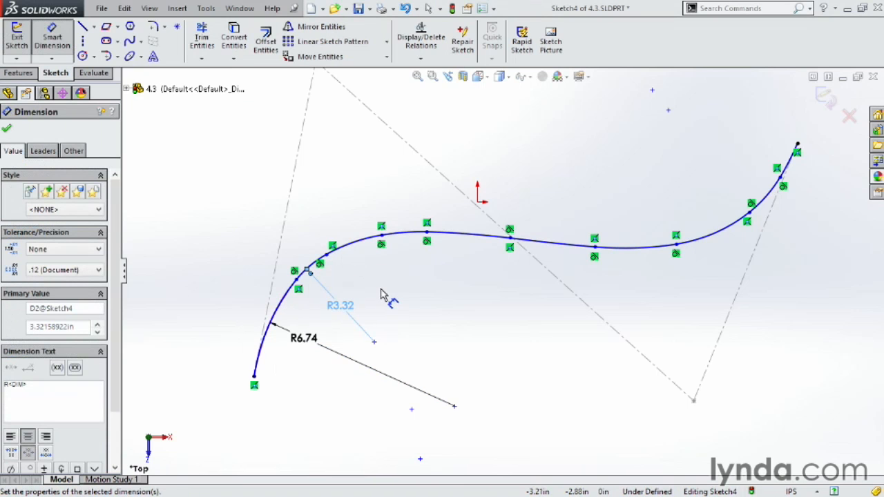
{"action": "key", "text": "Escape"}
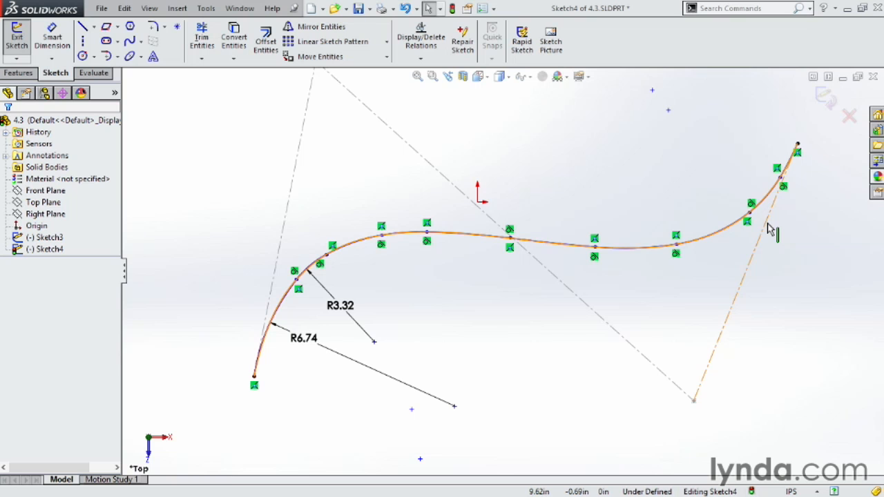